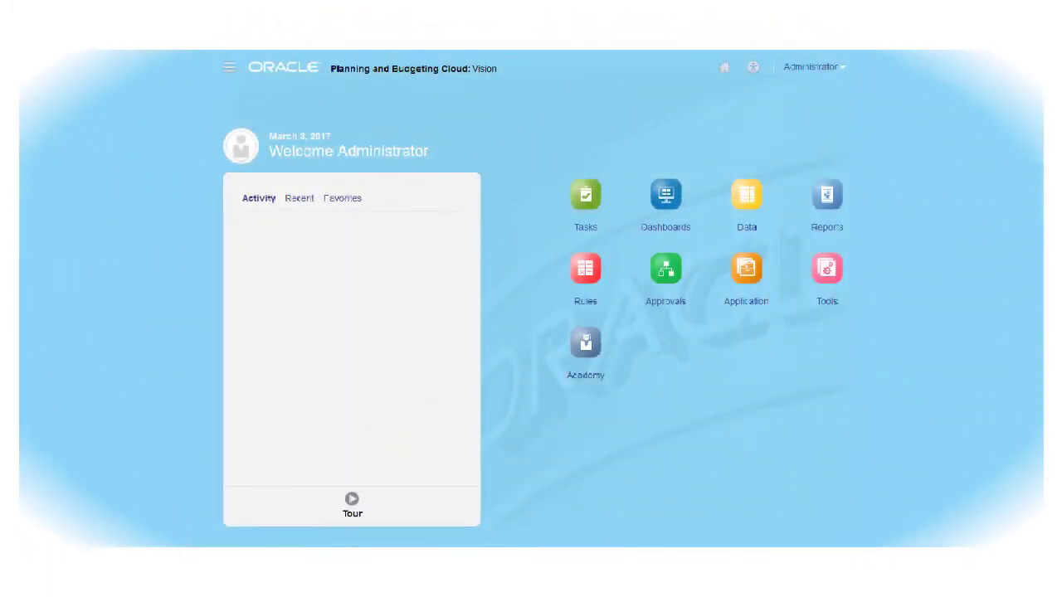
Expand the Navigator's full list of application areas to reach Data Management
left_click(229, 70)
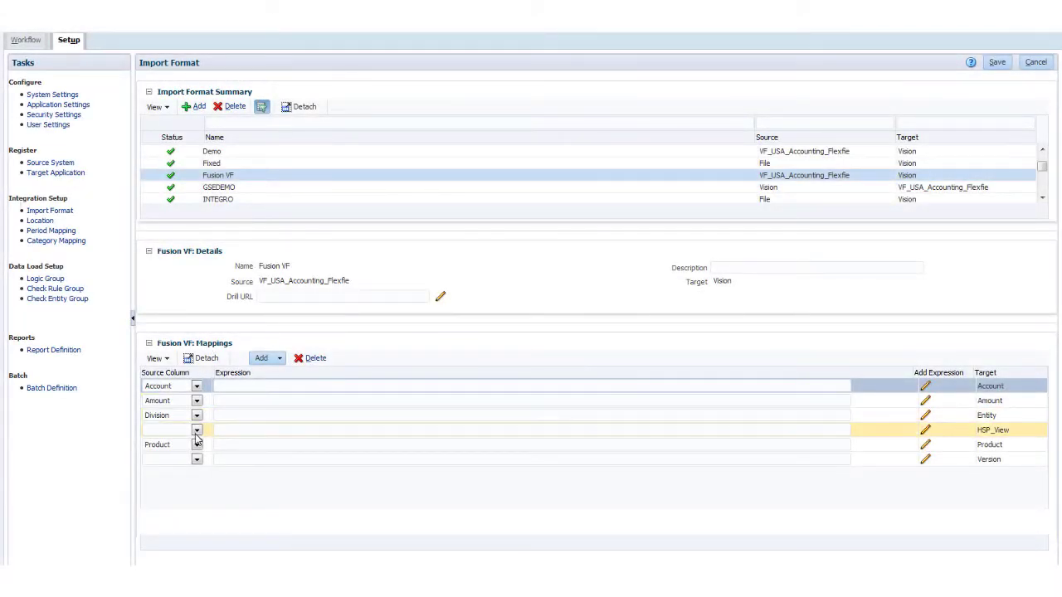
Map the Ledger source segment to the HSP_View target in the Fusion VF import format
left_click(197, 430)
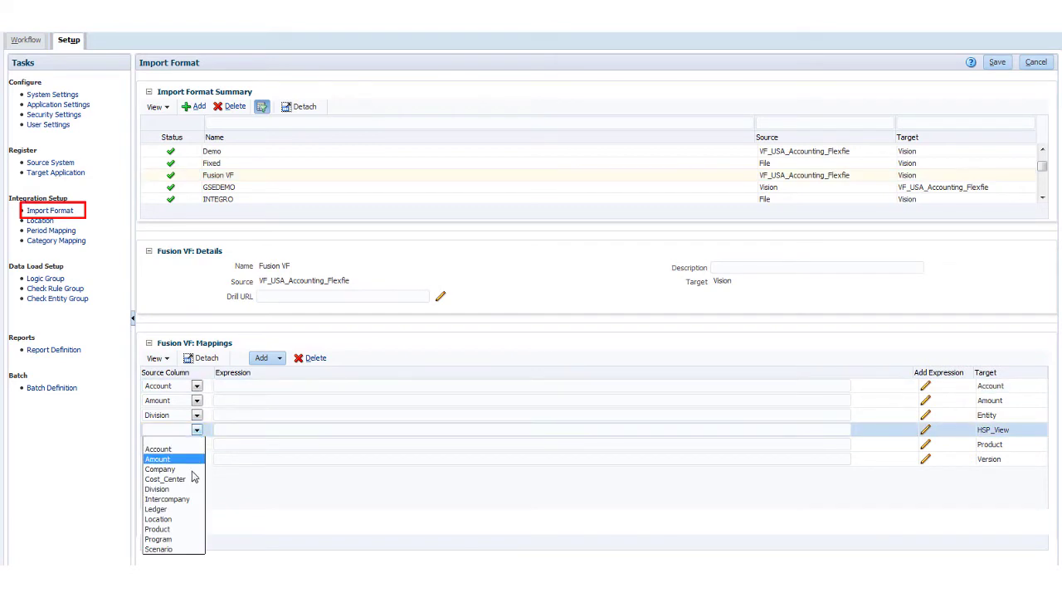
left_click(173, 510)
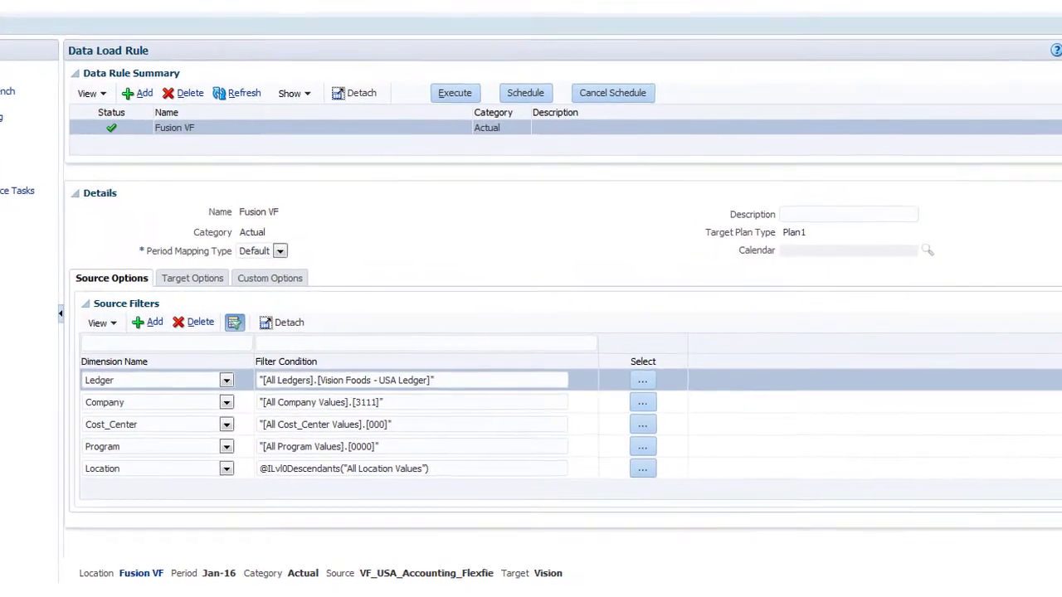
Select the ledger value for the Fusion VF rule's Ledger source filter
left_click(654, 389)
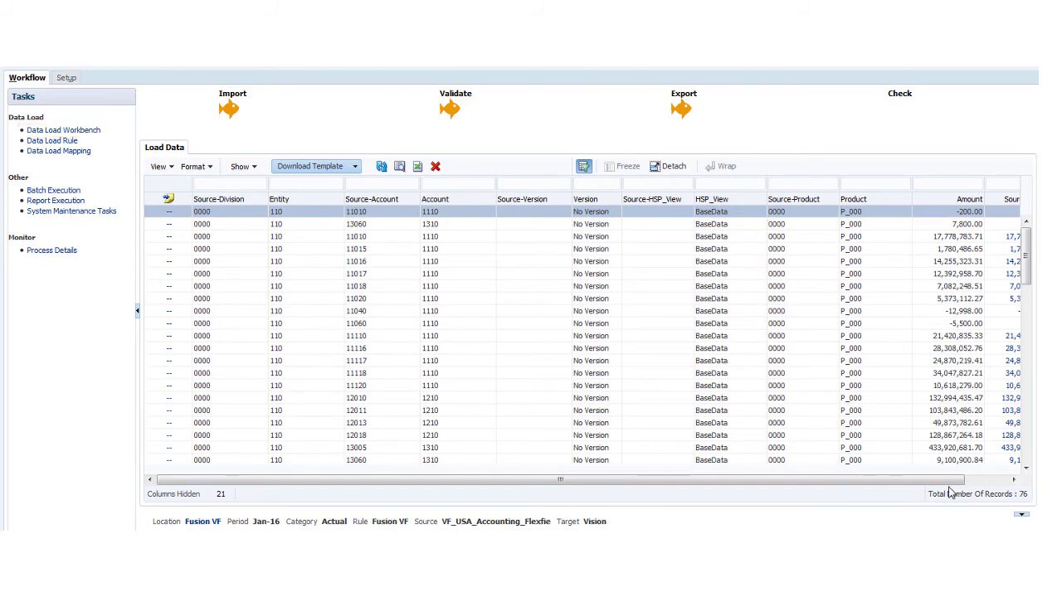
Drag across the Fusion VF Jan-16 workbench grid to reveal the Source Amount column
left_click_drag(951, 481, 997, 490)
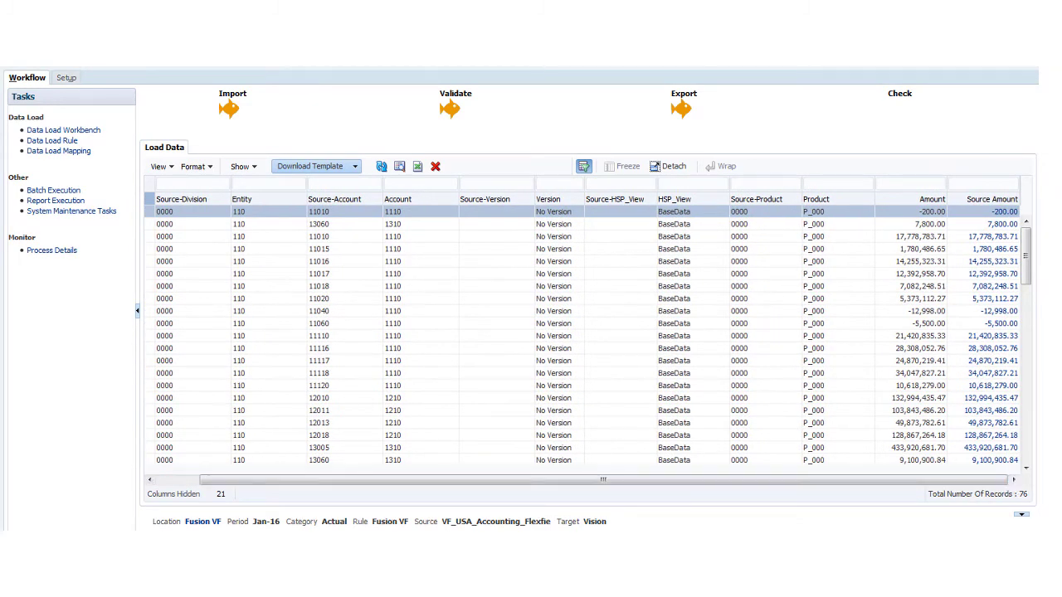